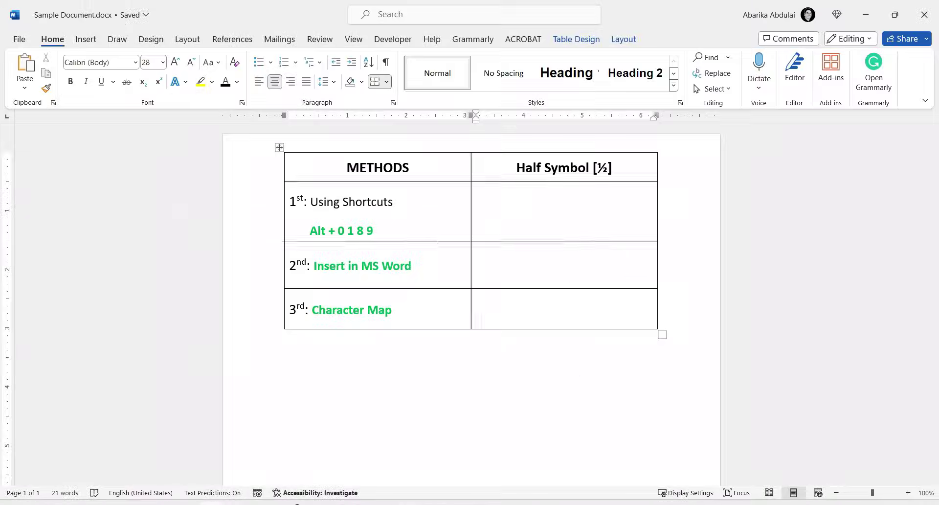
Using the On-Screen Keyboard, enter Alt+0189 in the Using Shortcuts row's Half Symbol cell to insert ½.
mouse_move(533, 504)
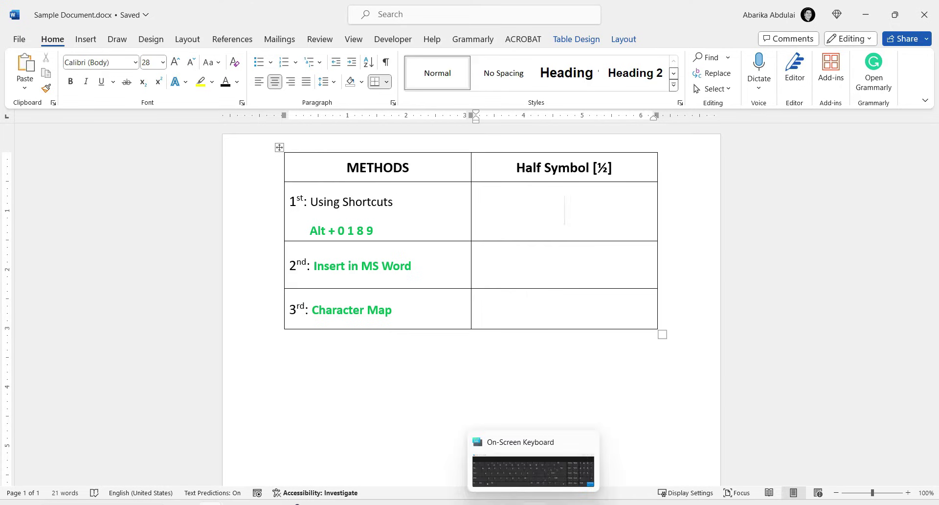
click(533, 469)
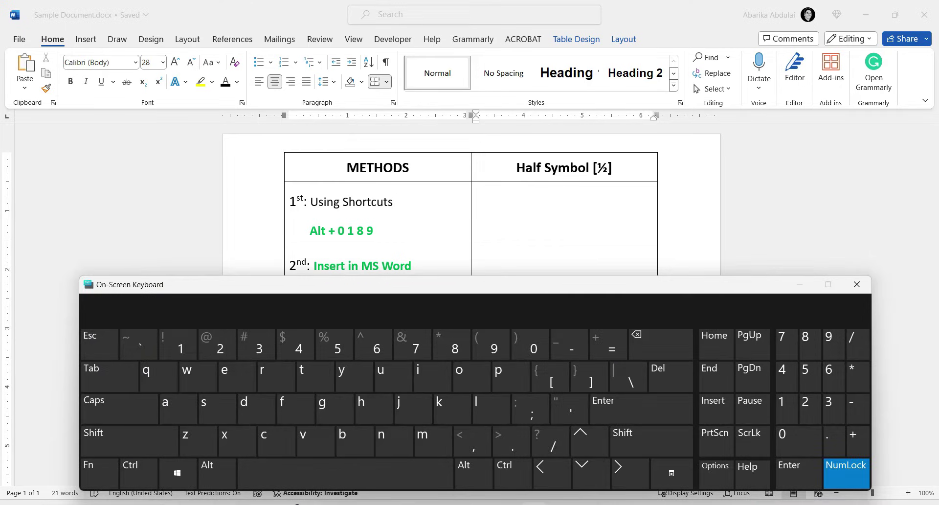
click(598, 242)
click(590, 211)
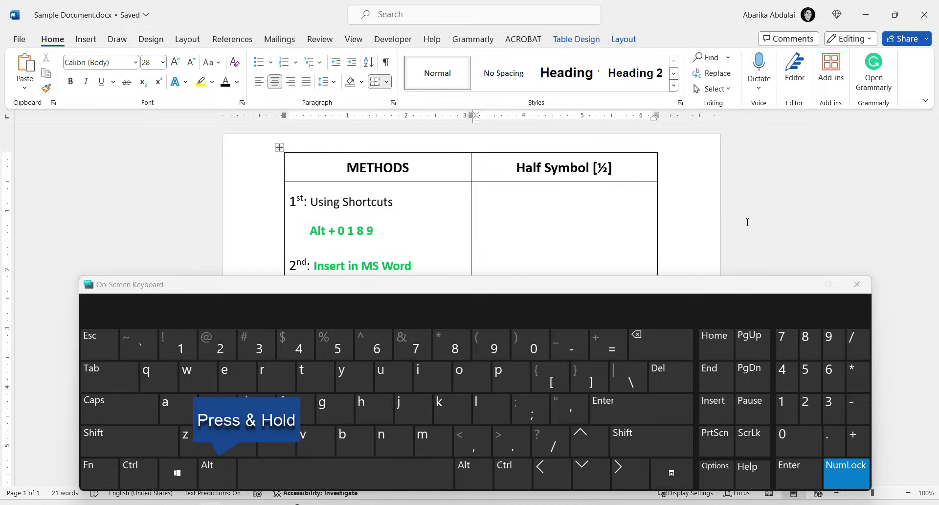
key(alt)
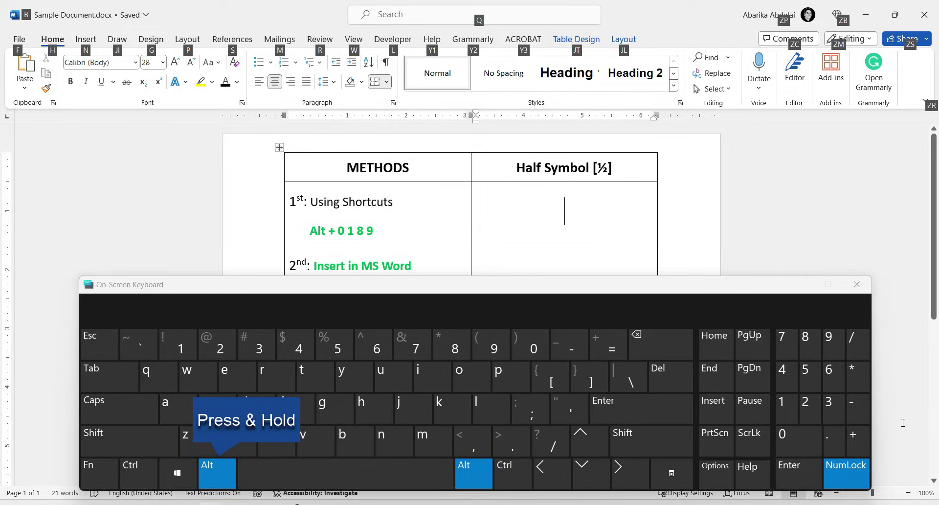
click(799, 446)
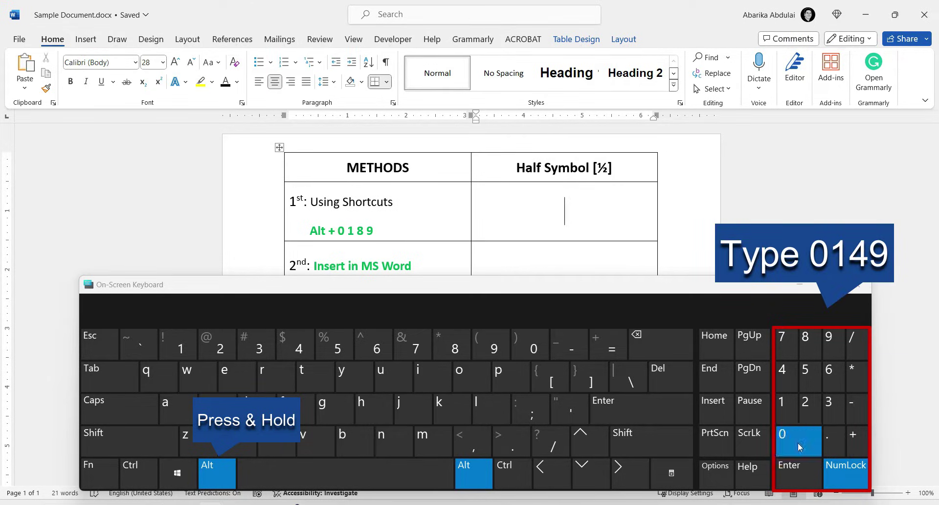
click(787, 410)
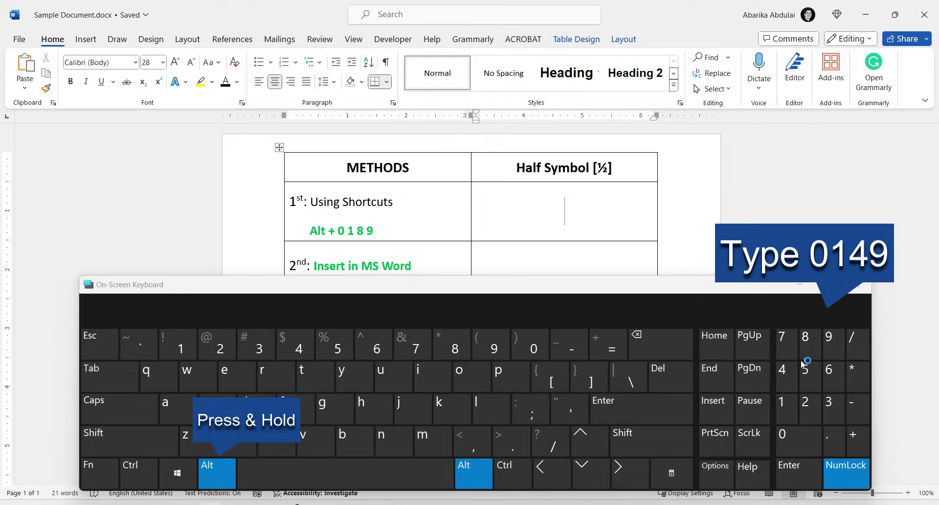
click(810, 341)
click(828, 342)
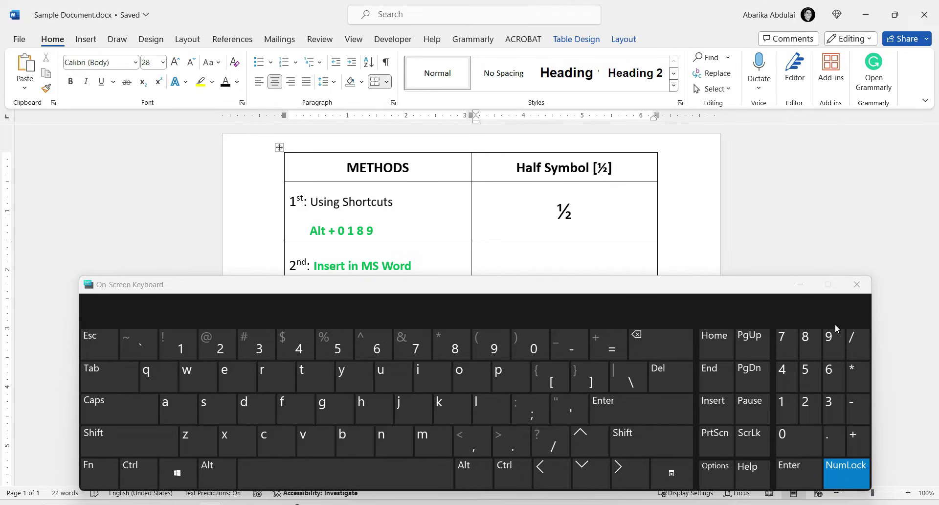
Enter Alt+0189 again in the same cell so it reads ½½.
key(alt)
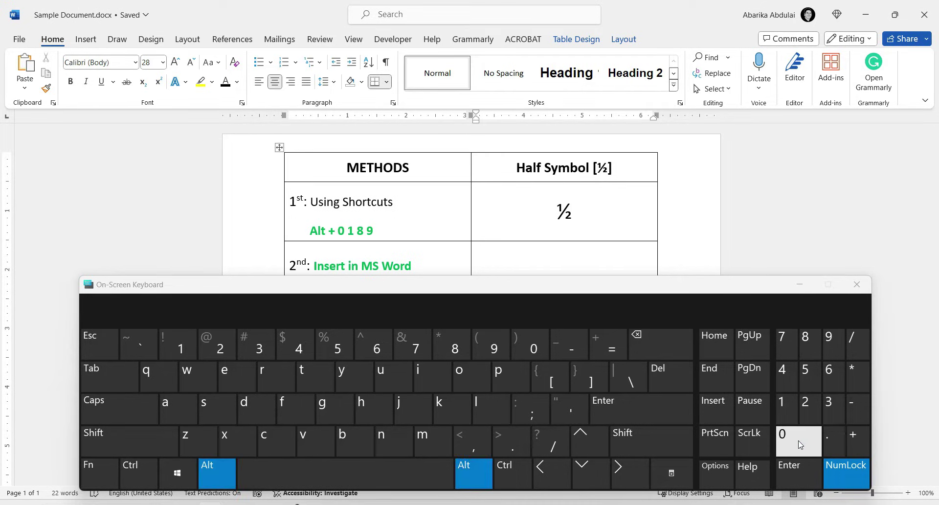
click(793, 431)
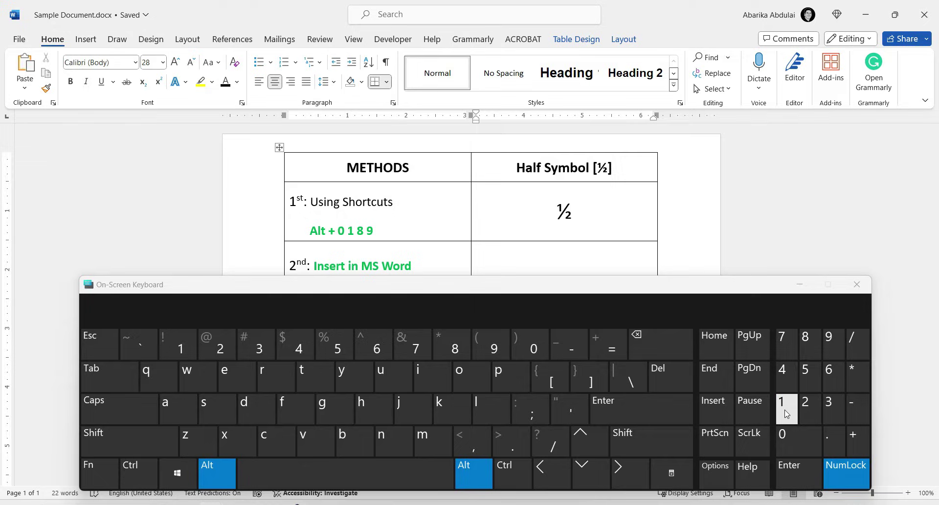
click(792, 405)
click(807, 343)
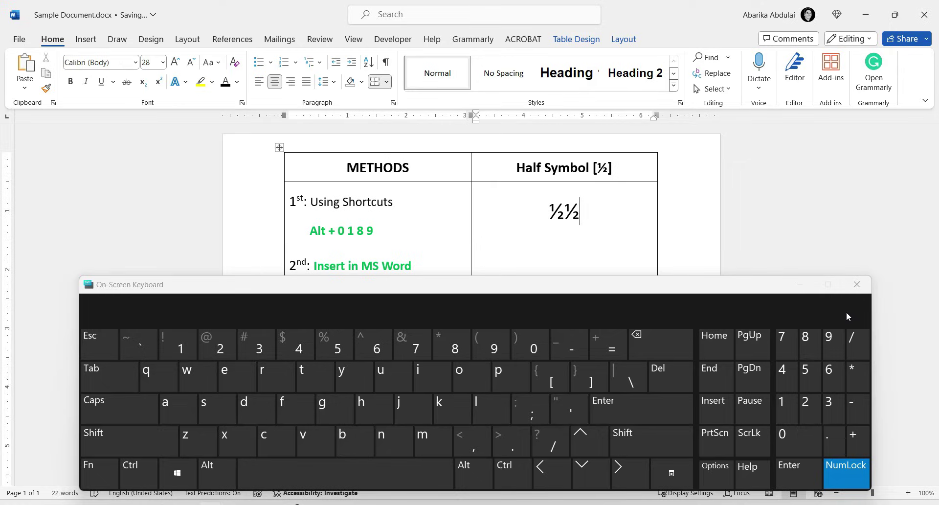
Hide the On-Screen Keyboard, select the Insert in MS Word row's empty cell, and open Insert > Symbol > More Symbols.
click(804, 285)
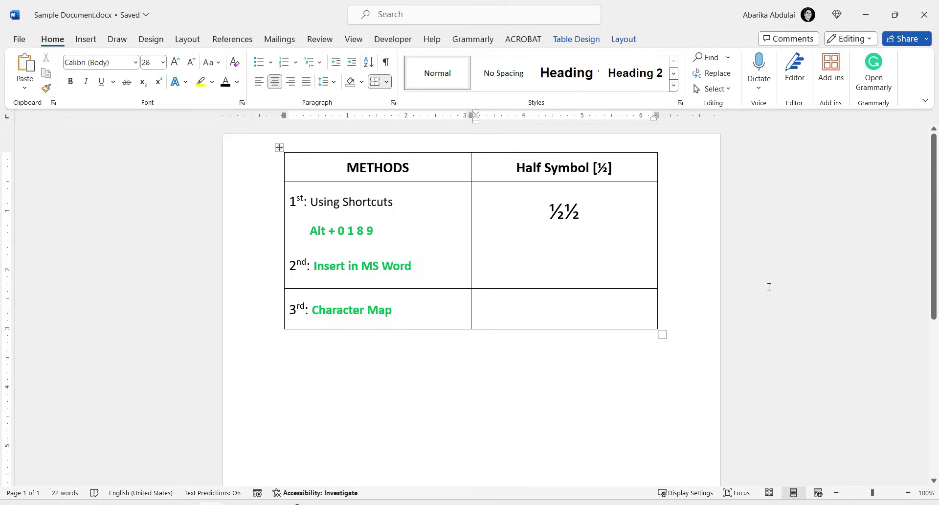
click(586, 275)
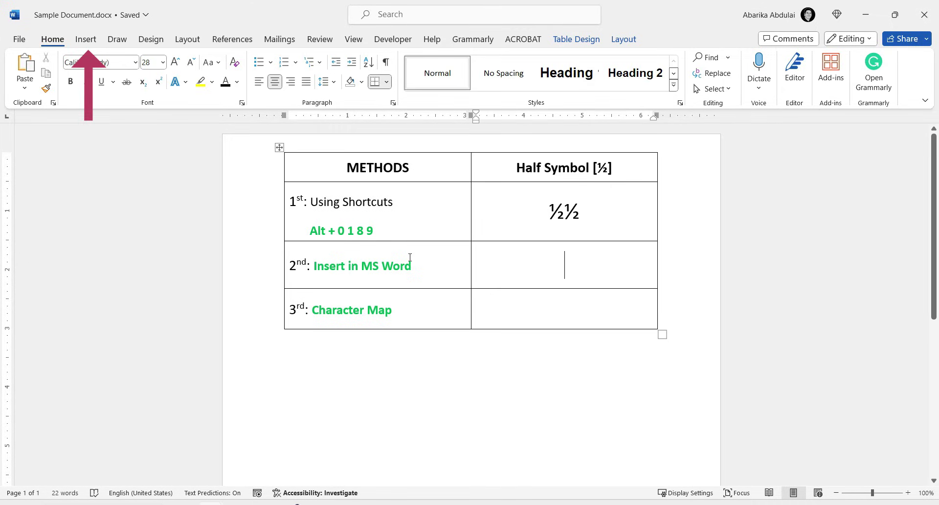
click(92, 45)
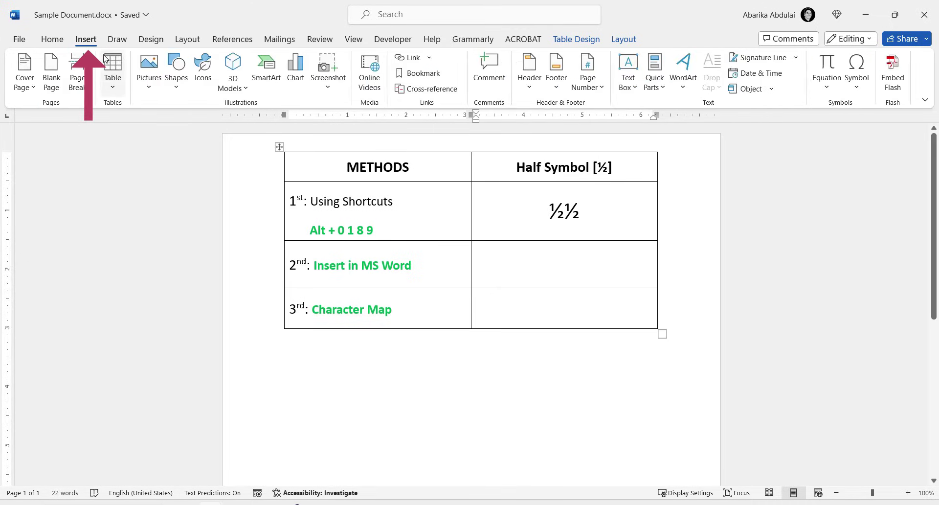
click(856, 87)
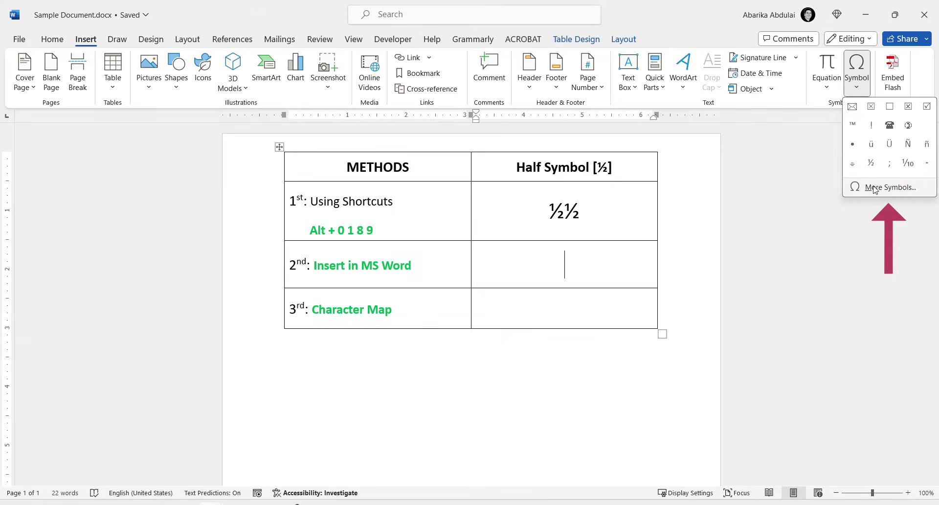
click(889, 188)
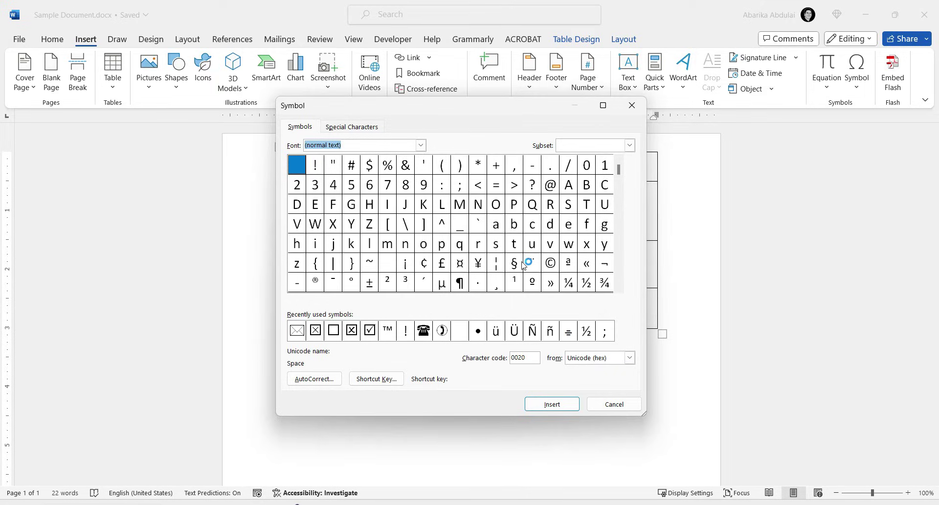
In the Symbol dialog, enter character code 00bd and insert ½ into the cell.
double_click(525, 356)
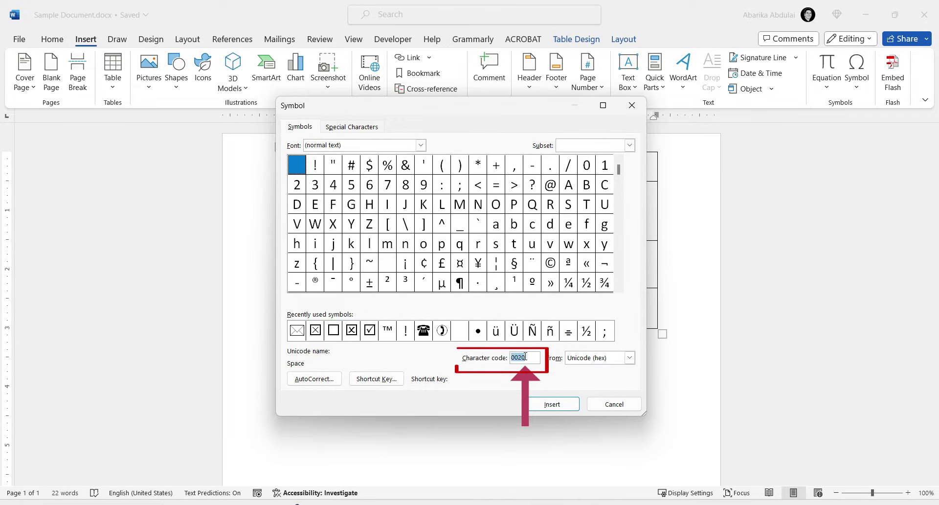
text(00bd)
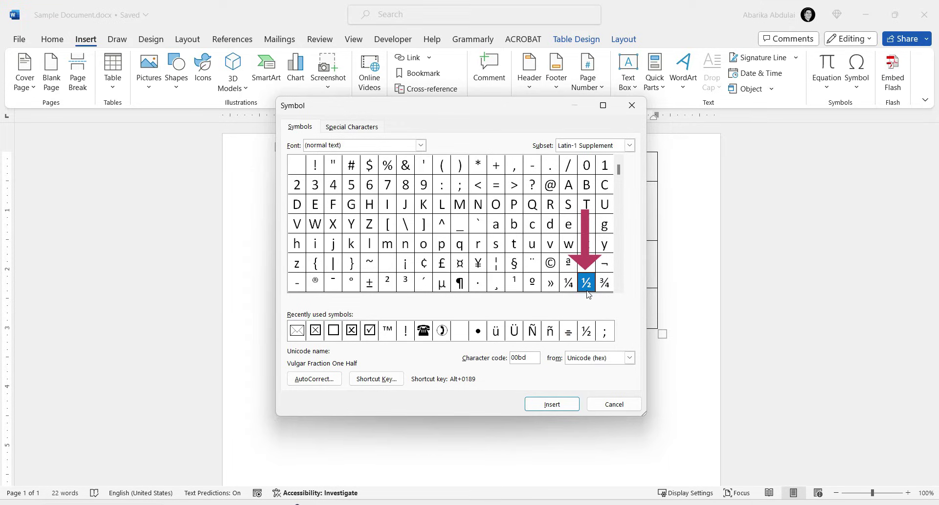
click(563, 404)
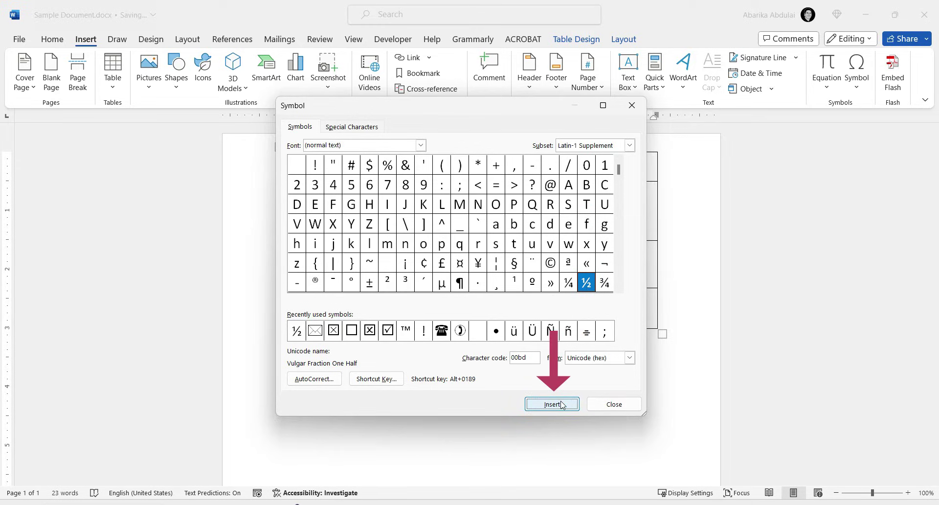
click(605, 404)
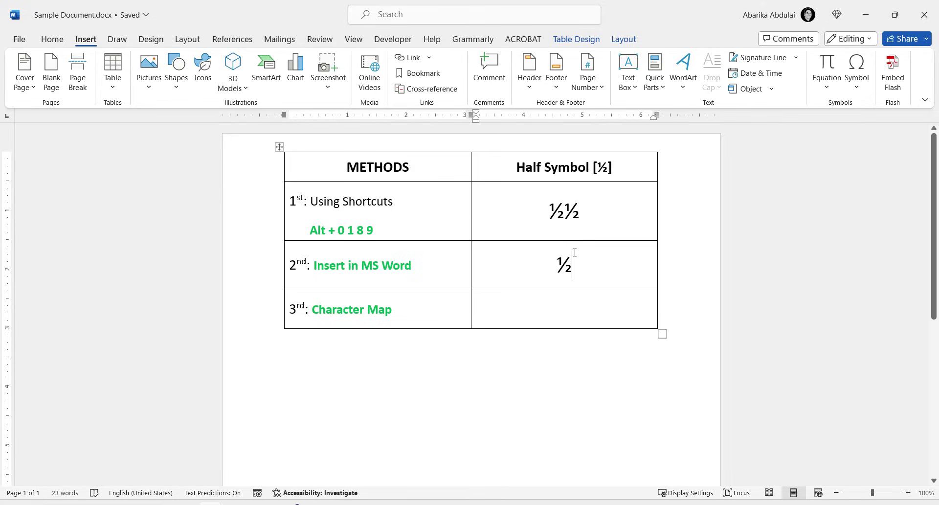
click(572, 306)
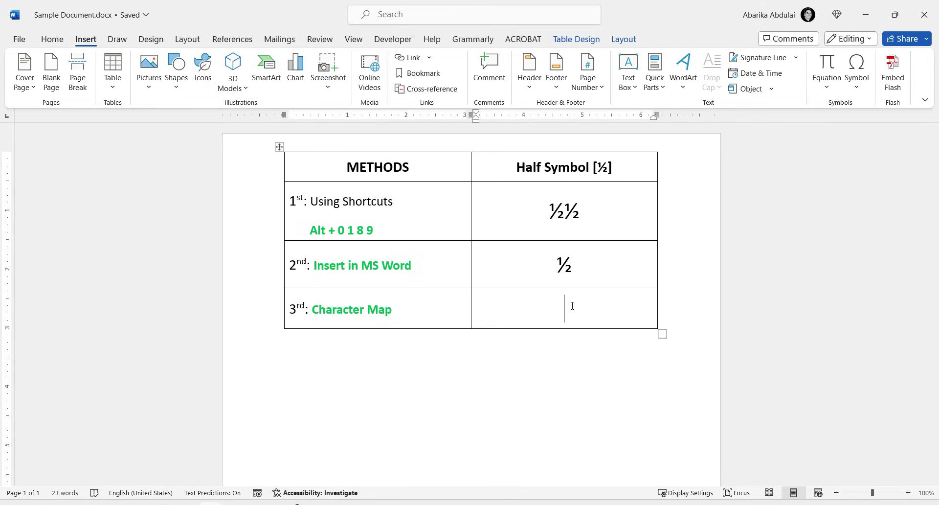
Search the Start menu for 'character' to find the Character Map app.
key(super)
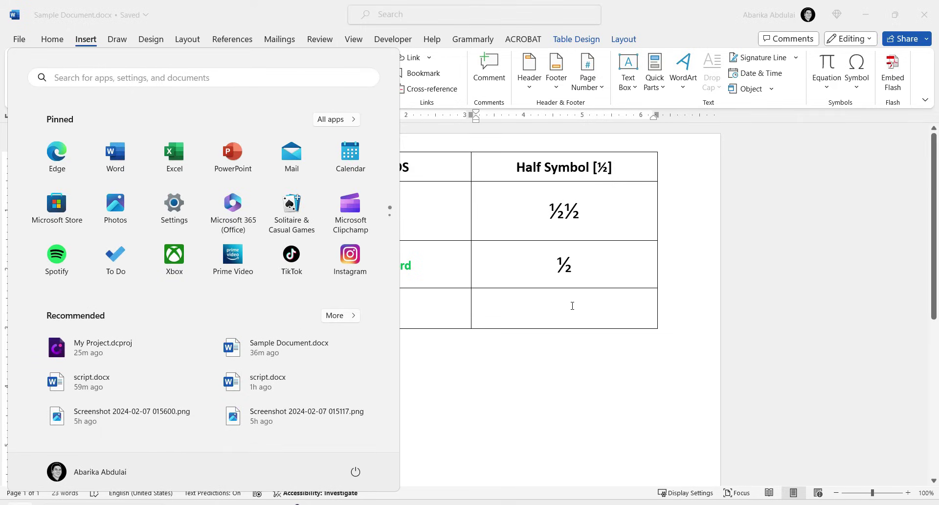
text(charact)
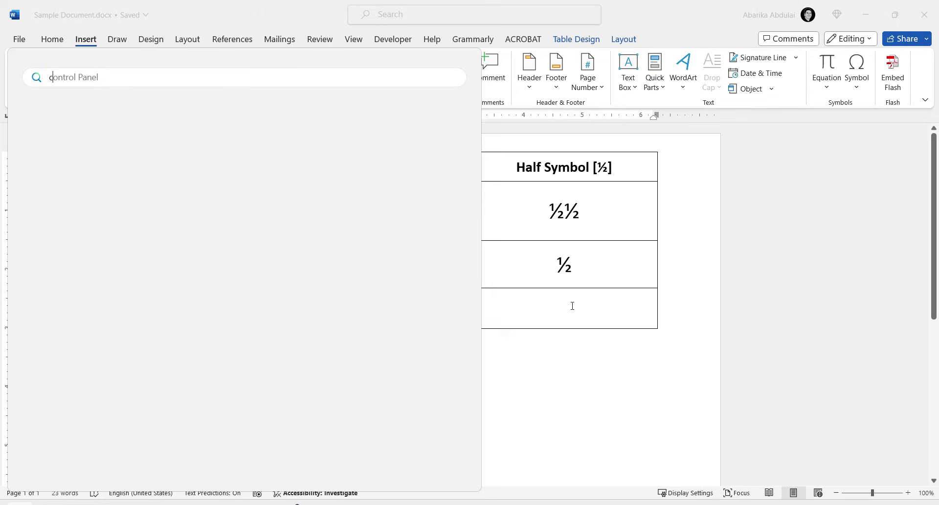
text(er Map)
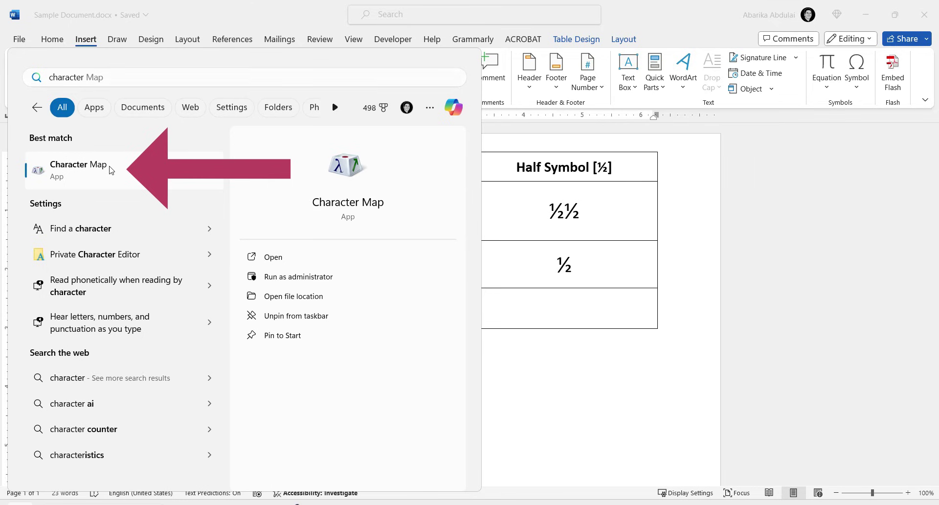
Launch Character Map, move its window over the document, and enable Advanced view.
click(112, 170)
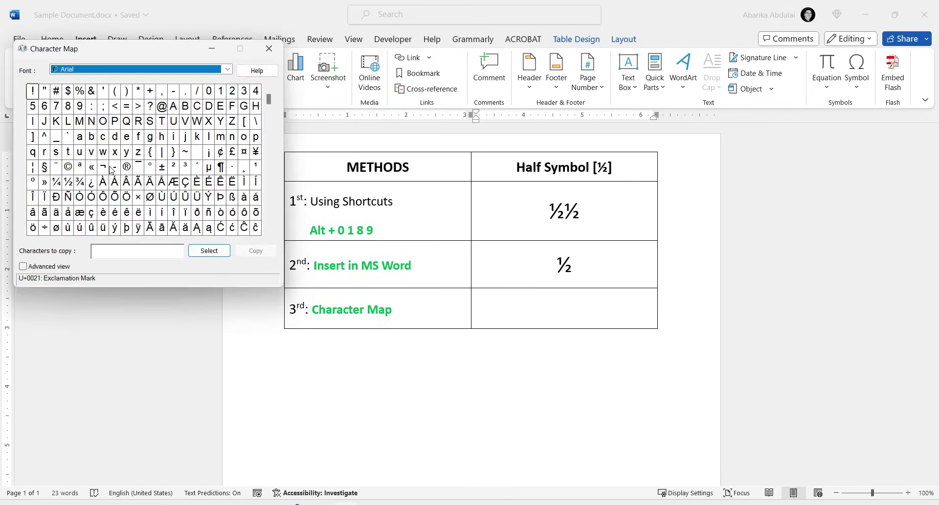
drag(116, 22, 269, 74)
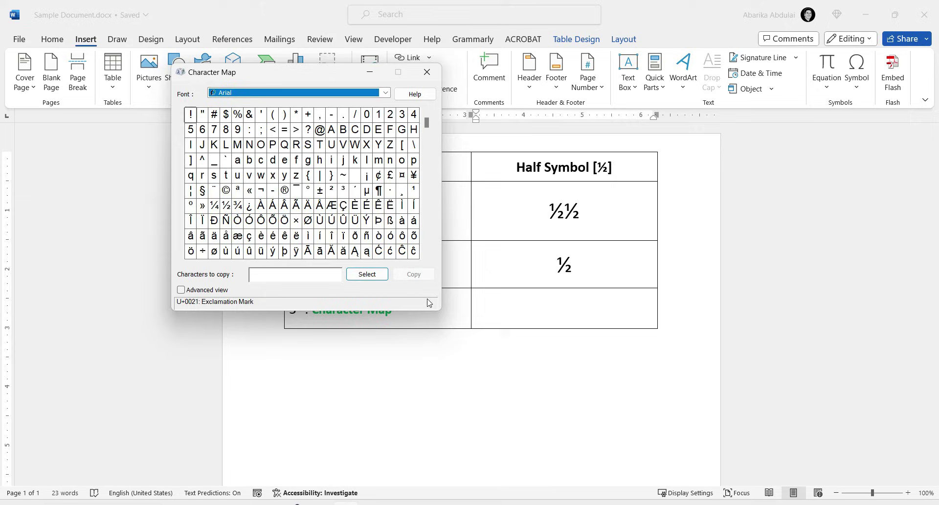
click(199, 292)
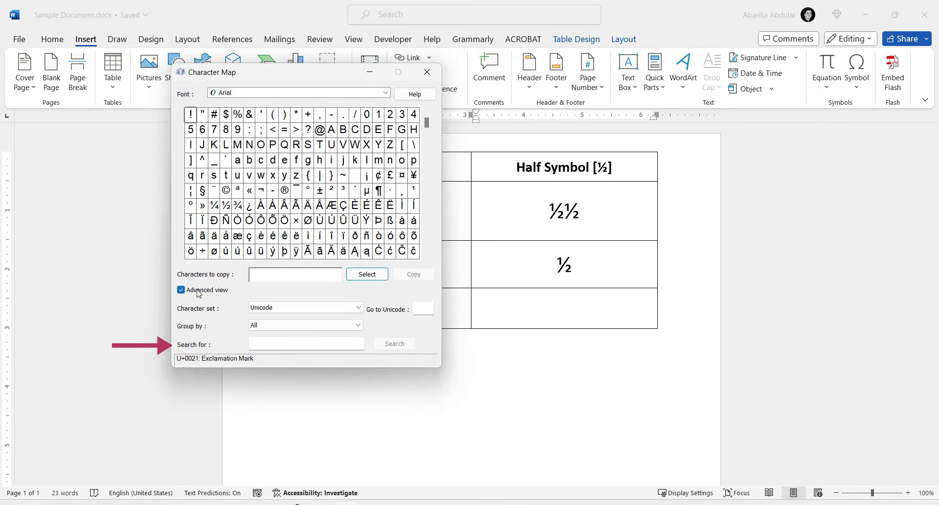
Search for 'ha', add ½ (U+00BD) to Characters to copy, and copy it.
click(259, 342)
text(half)
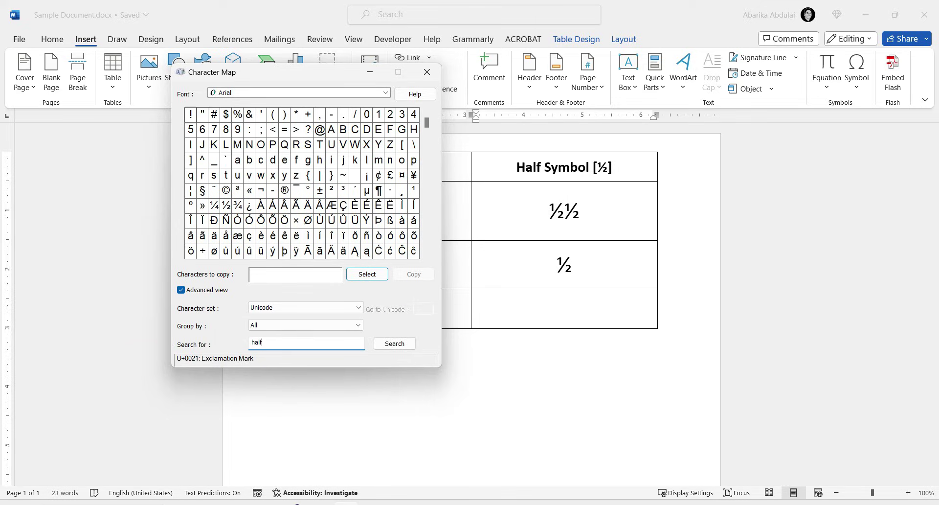
key(Return)
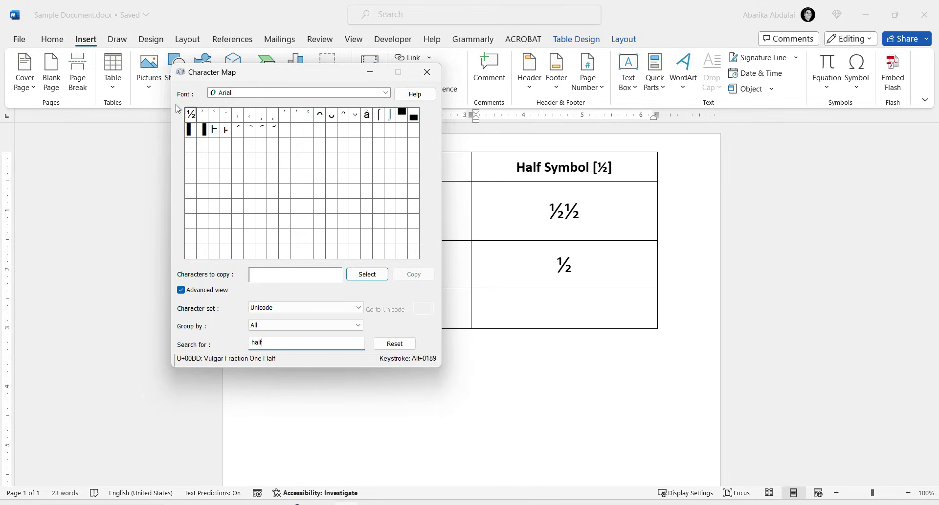
click(191, 116)
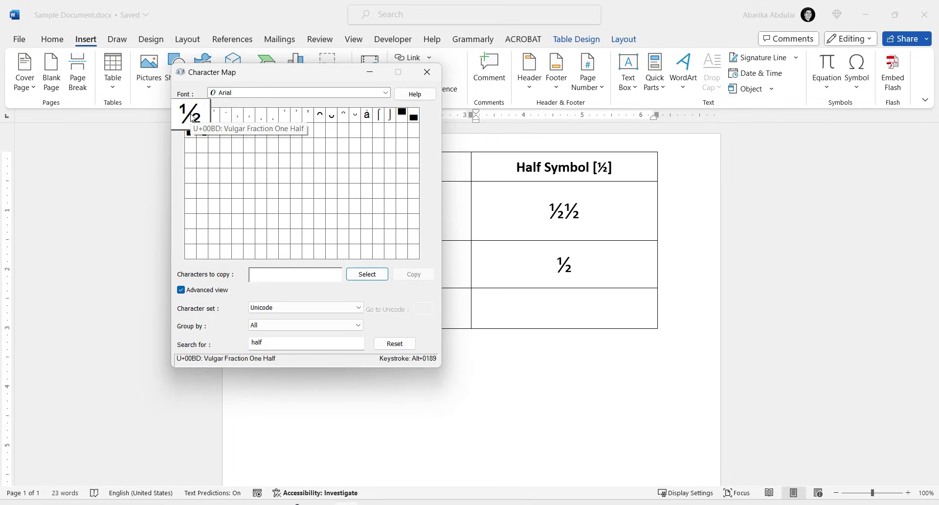
double_click(192, 117)
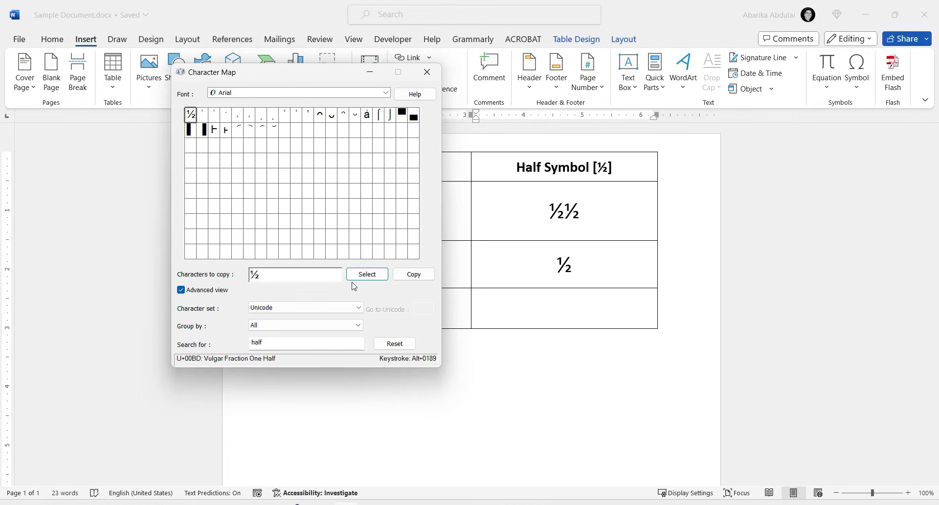
click(407, 277)
Paste ½ into the empty third-row Half Symbol cell with Ctrl+V.
click(569, 312)
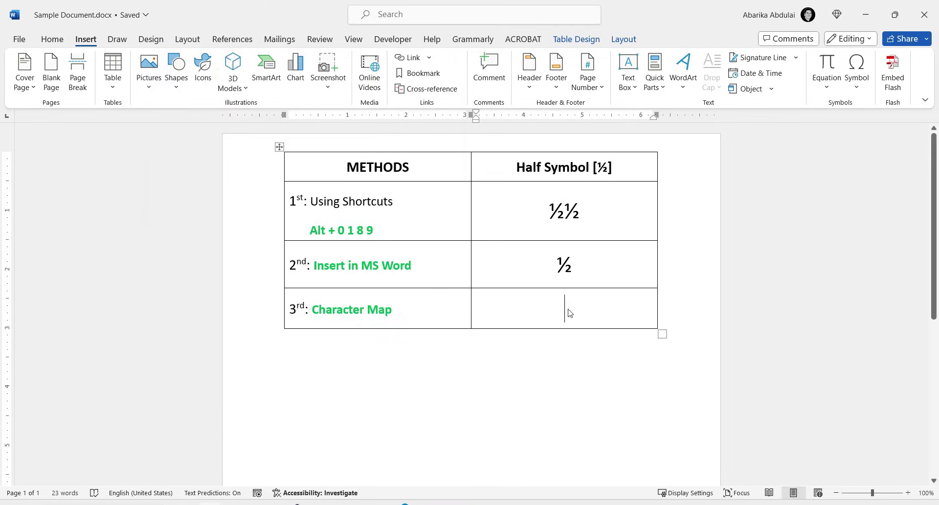
key(ctrl+v)
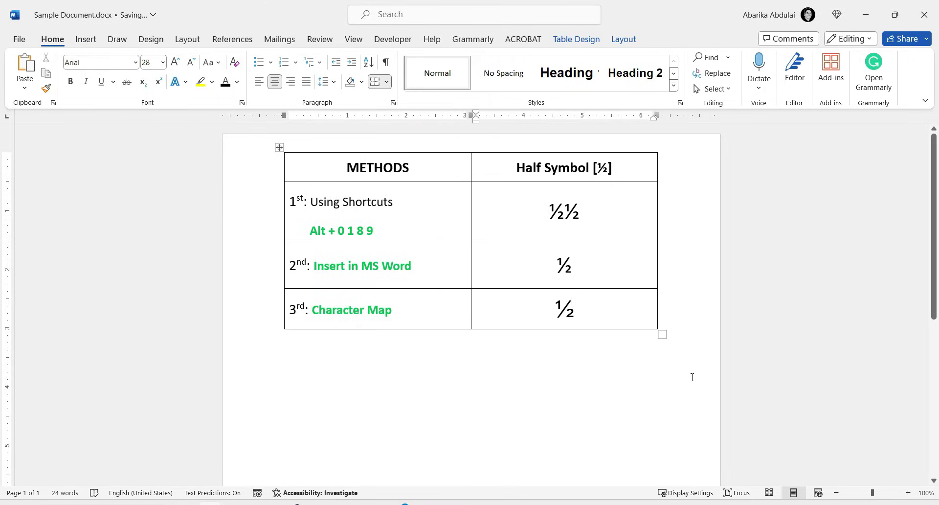